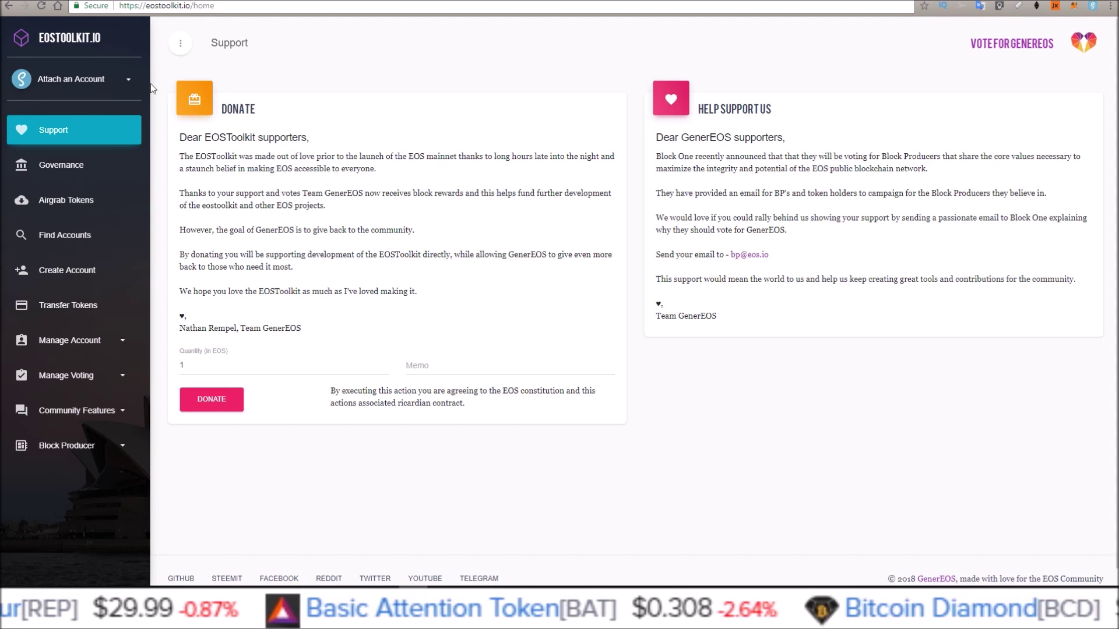
Expand 'Attach an Account' in the sidebar to show the account connection options
left_click(125, 83)
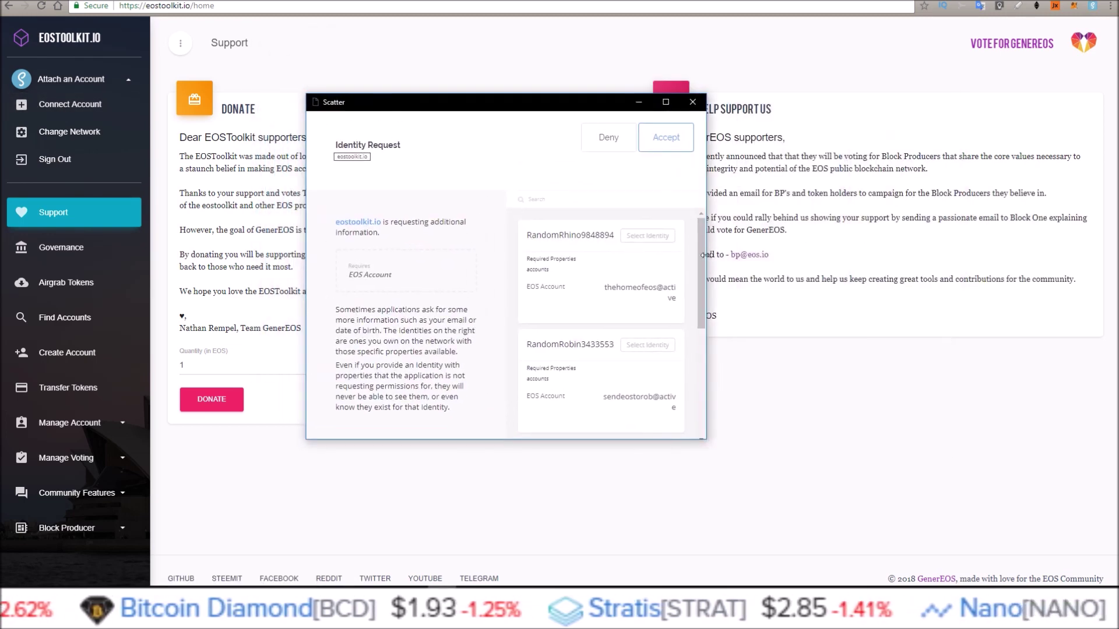
Choose the Scatter identity holding the EOS account and accept sharing it with EOSToolkit
left_click_drag(702, 233, 693, 349)
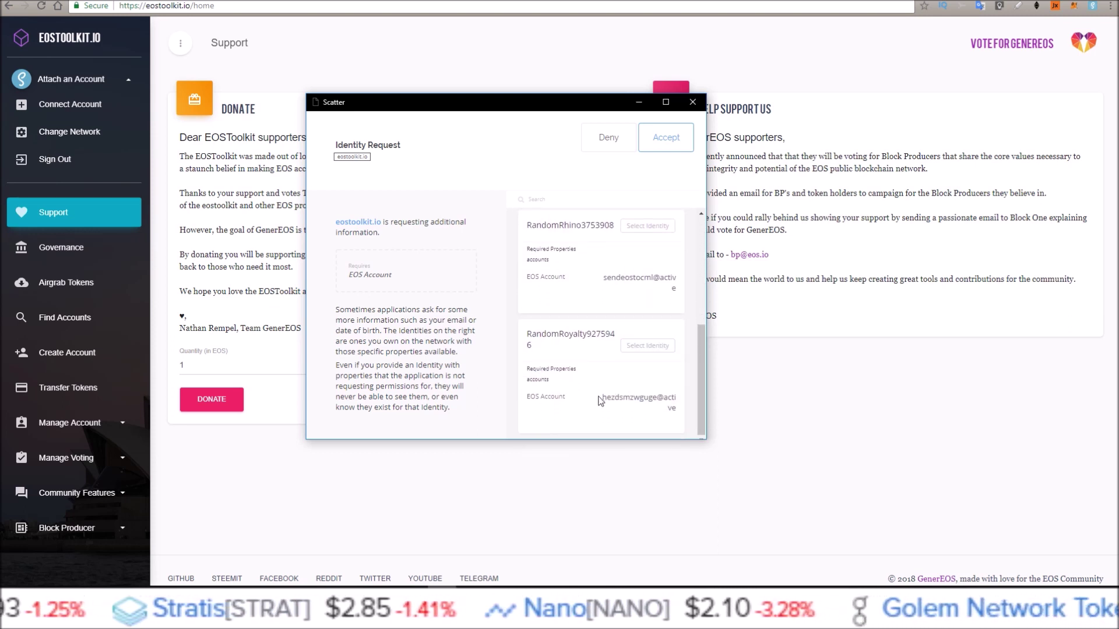
left_click(648, 345)
left_click(663, 138)
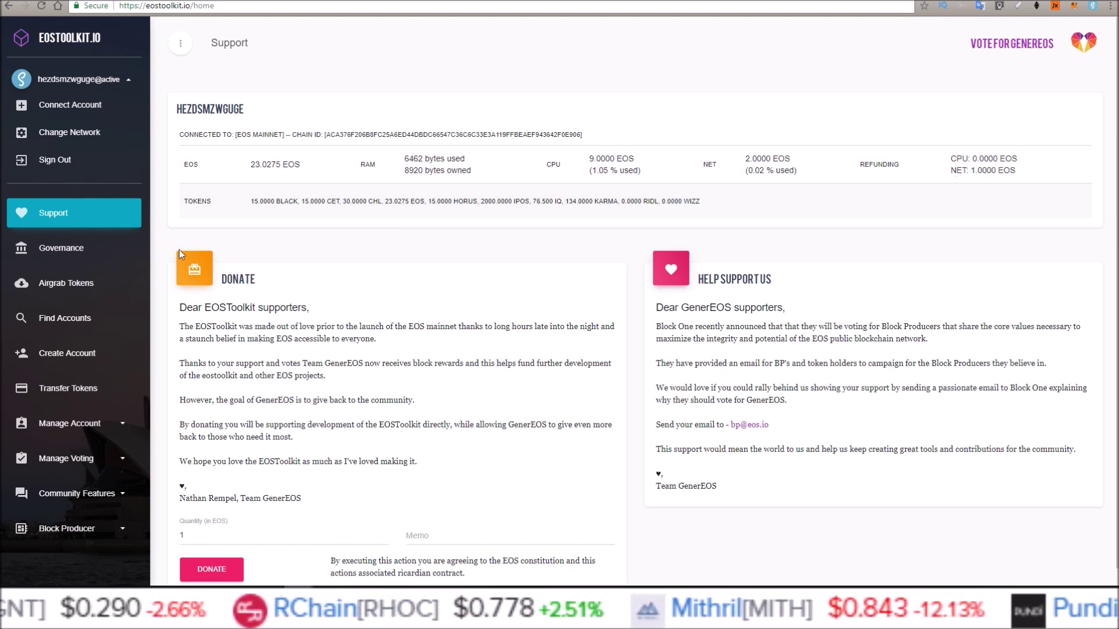
left_click(113, 431)
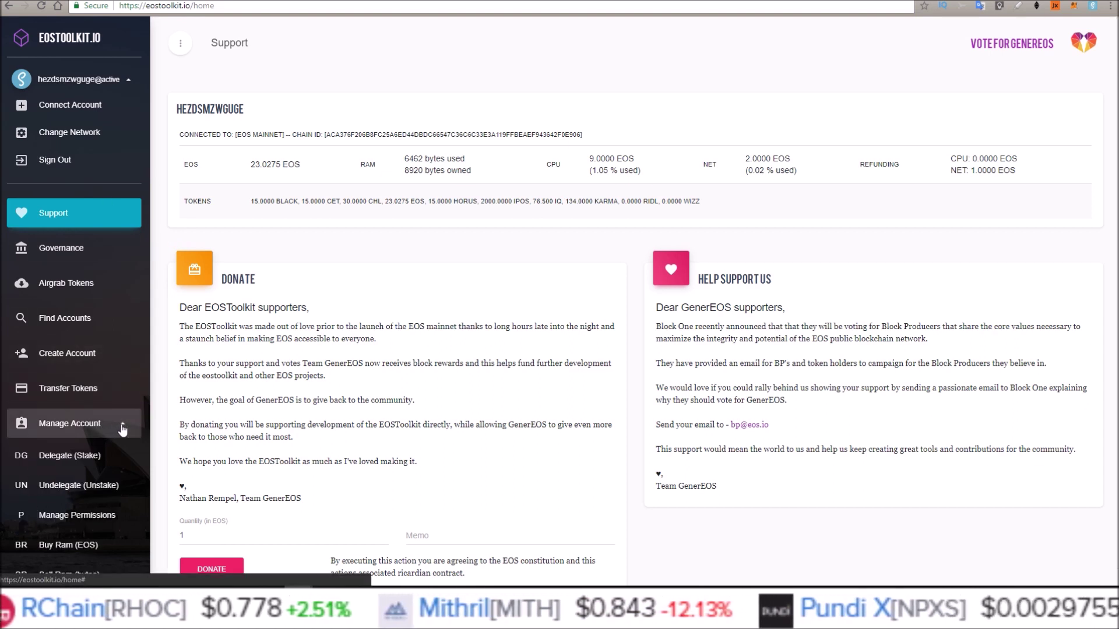
Delegate 1 EOS to CPU, copying the stake owner account into Recipient, and submit
left_click(80, 460)
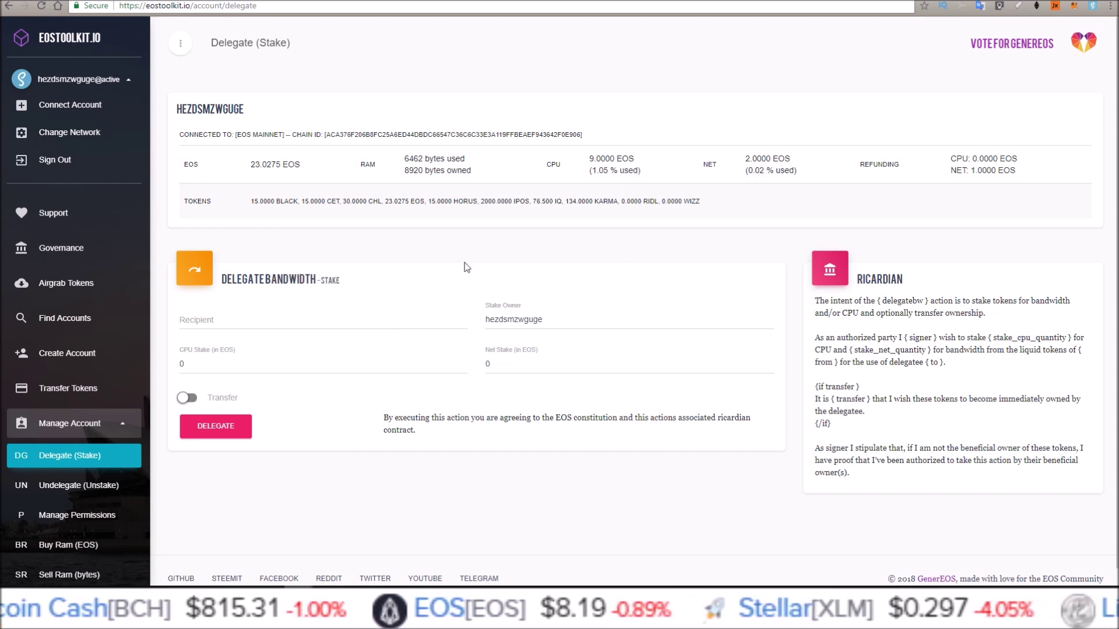
left_click(305, 363)
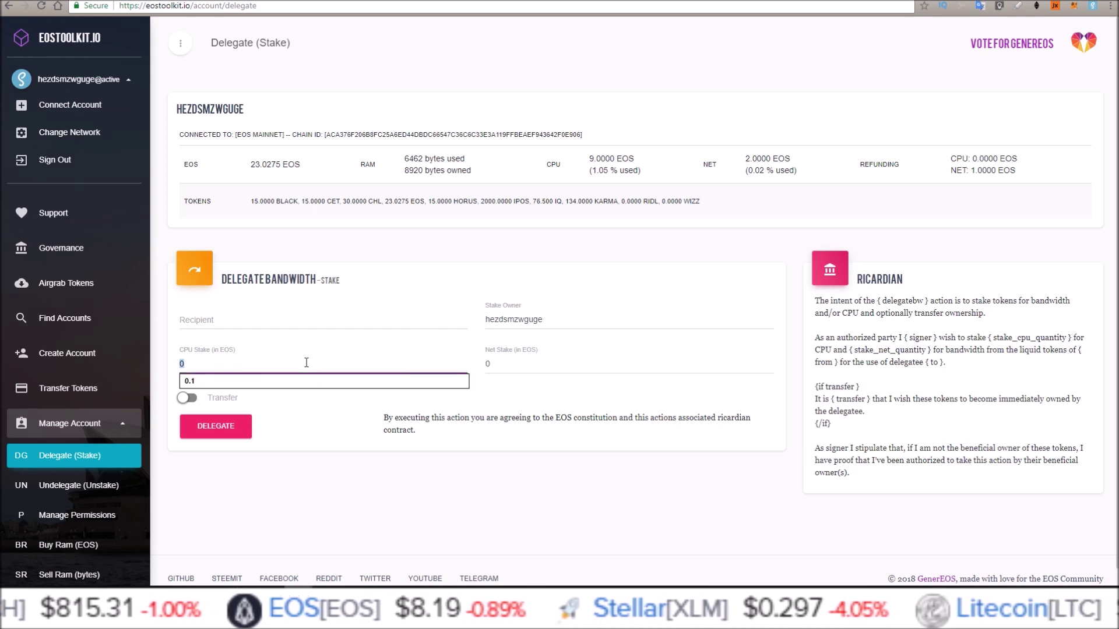
type("1")
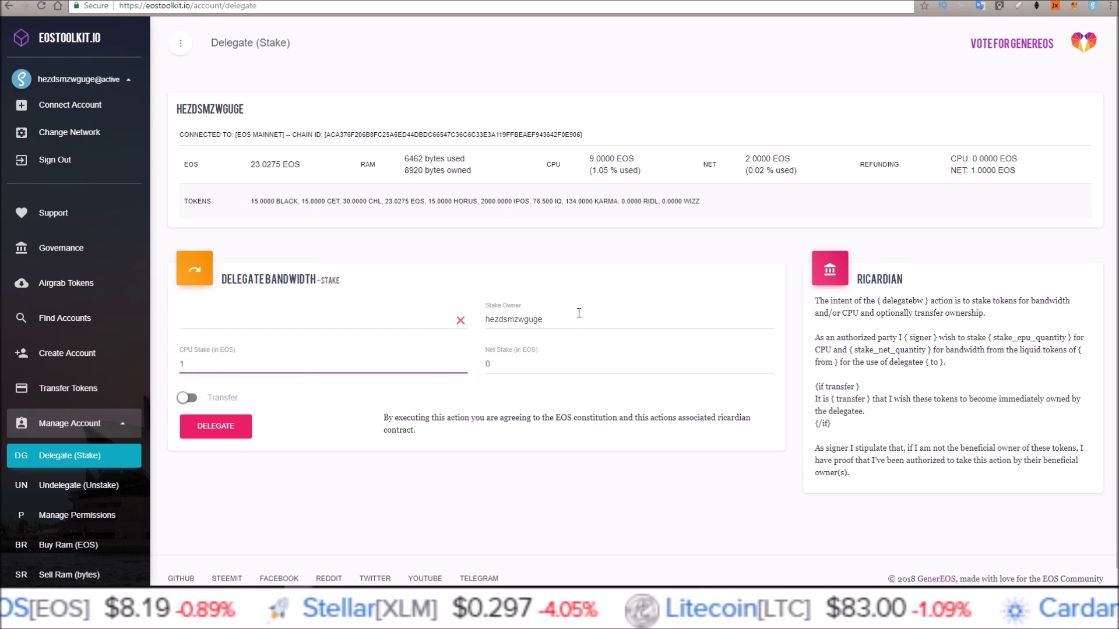
double_click(539, 320)
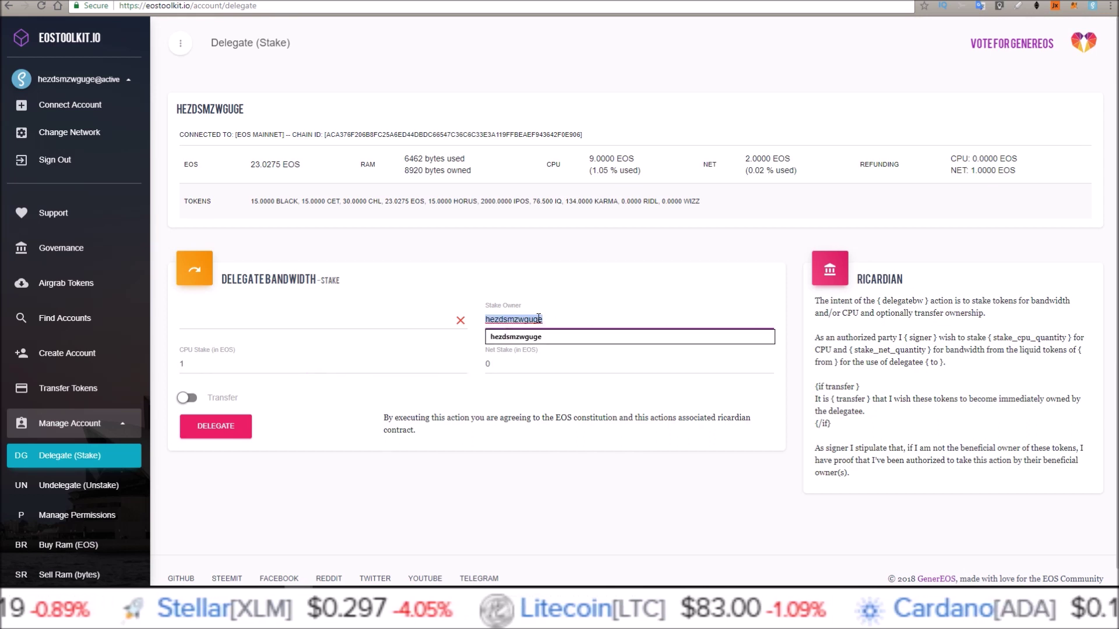
right_click(539, 318)
left_click(576, 386)
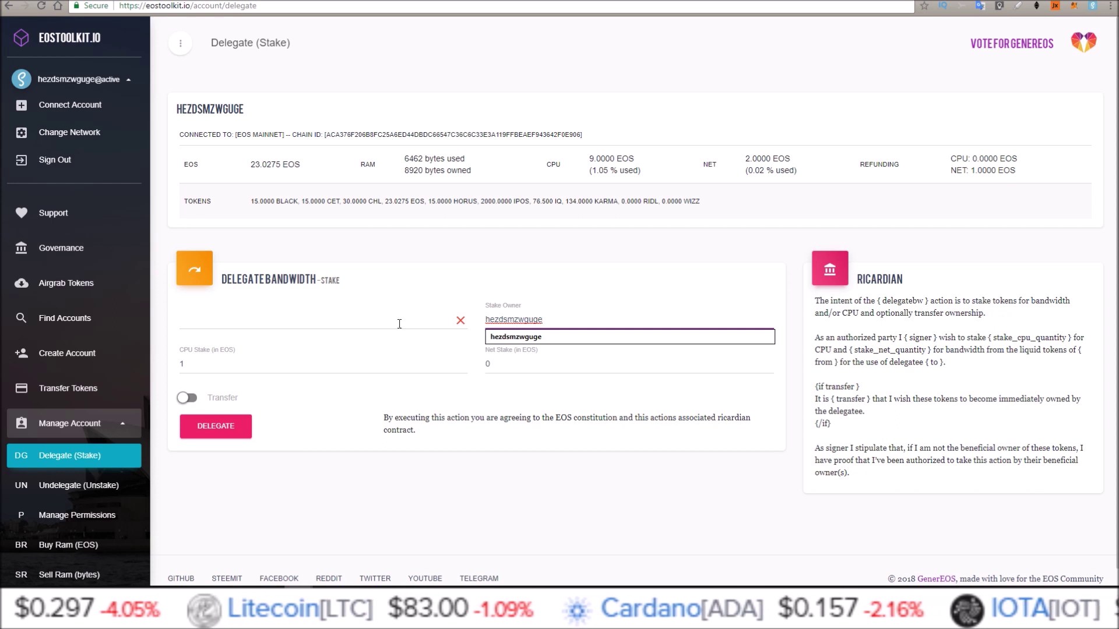
left_click(351, 320)
right_click(349, 319)
left_click(381, 387)
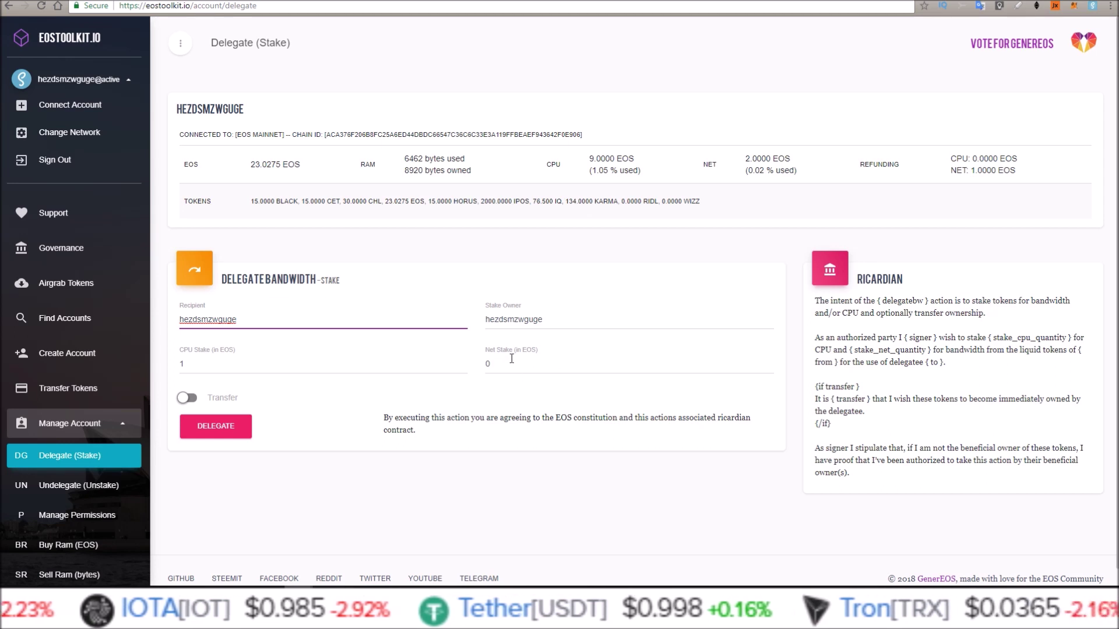
left_click(214, 426)
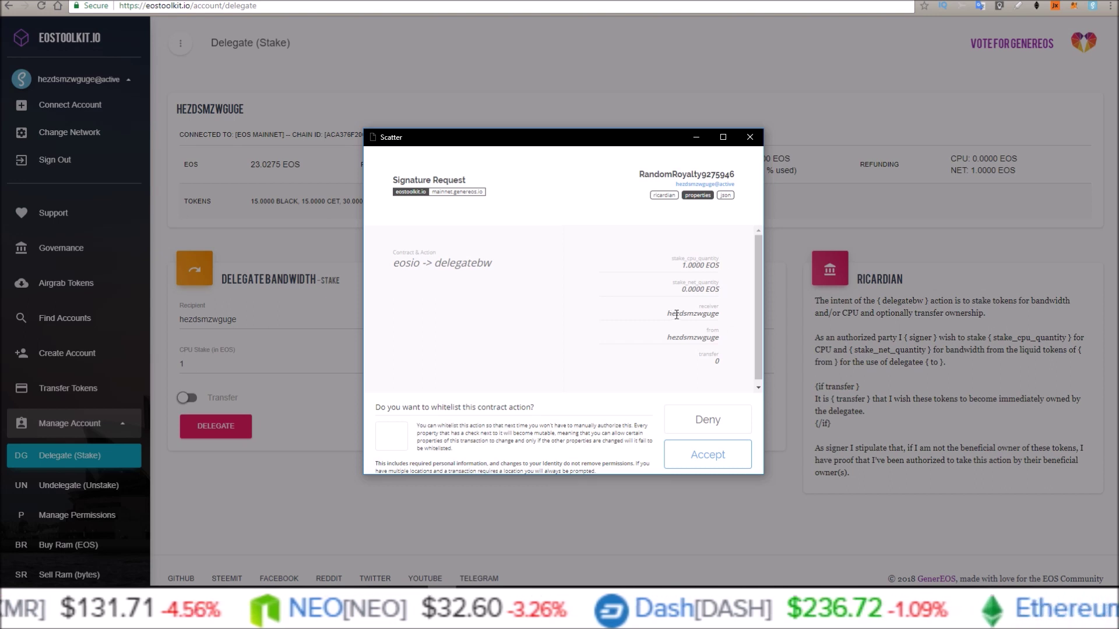
Approve the delegatebw signature request in Scatter and dismiss the success message
left_click(702, 456)
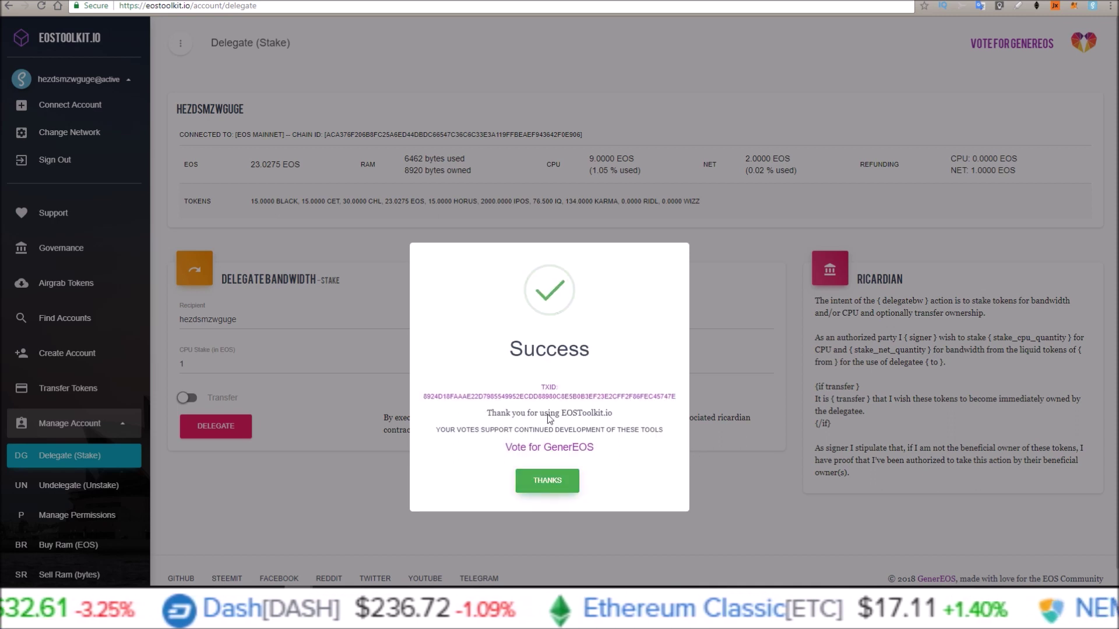
left_click(546, 483)
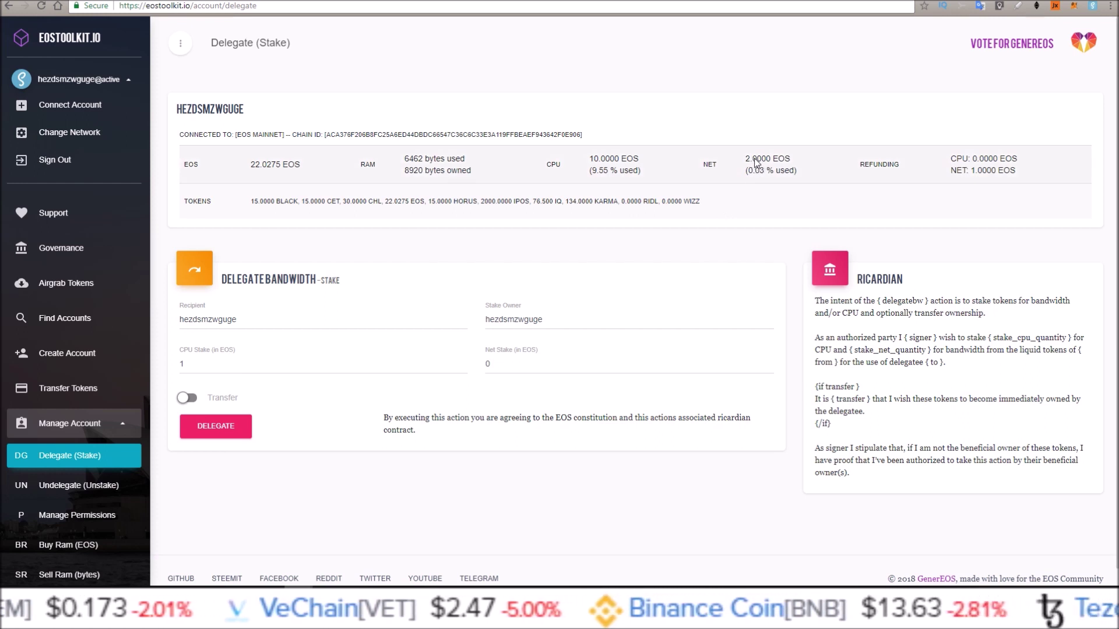
left_click(63, 490)
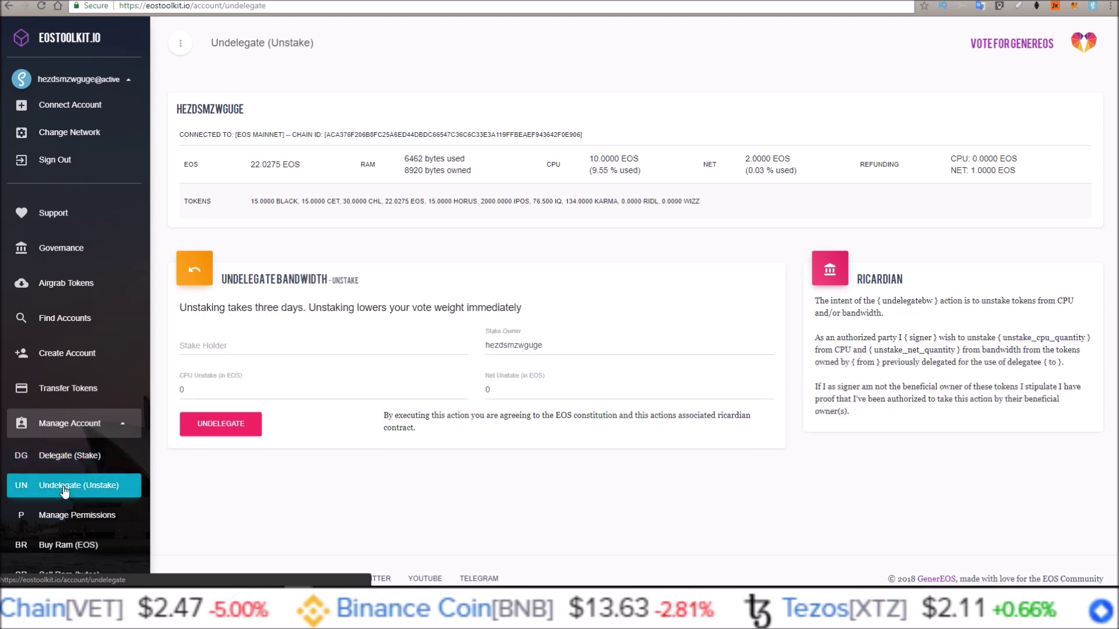
Copy the stake owner account into Stake Holder and enter 1 as the NET unstake amount
double_click(532, 345)
right_click(532, 346)
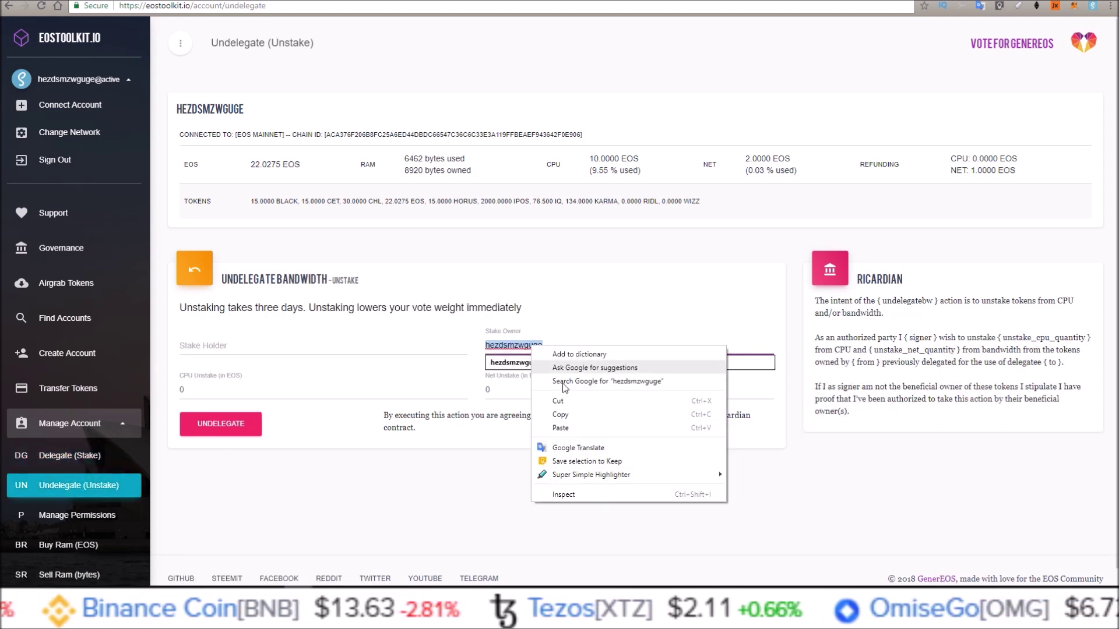
left_click(563, 416)
left_click(275, 346)
right_click(276, 347)
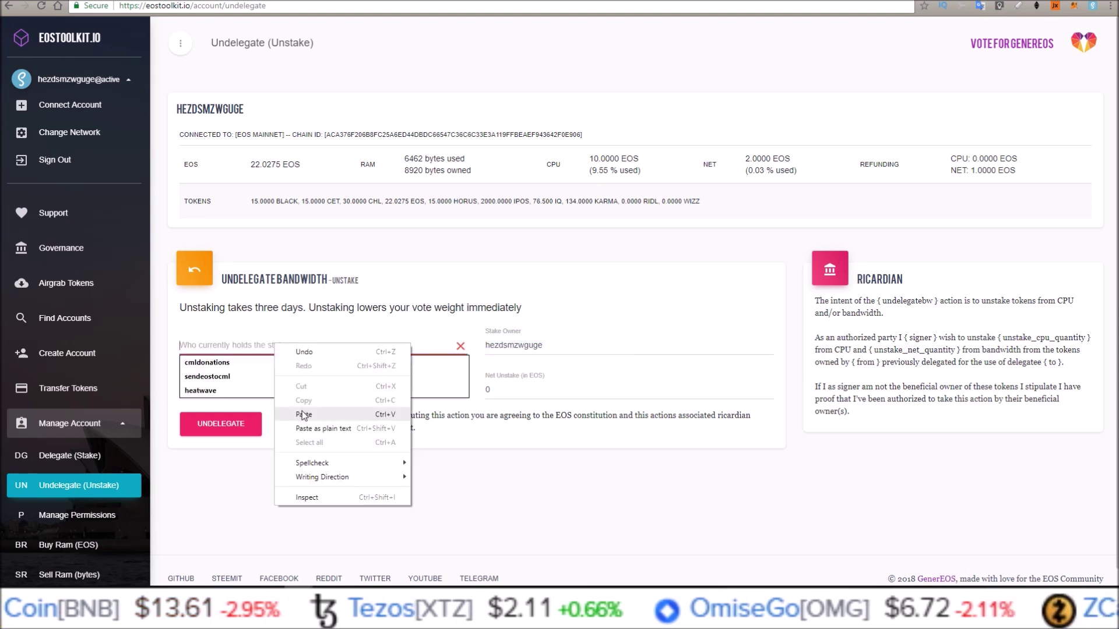
left_click(303, 415)
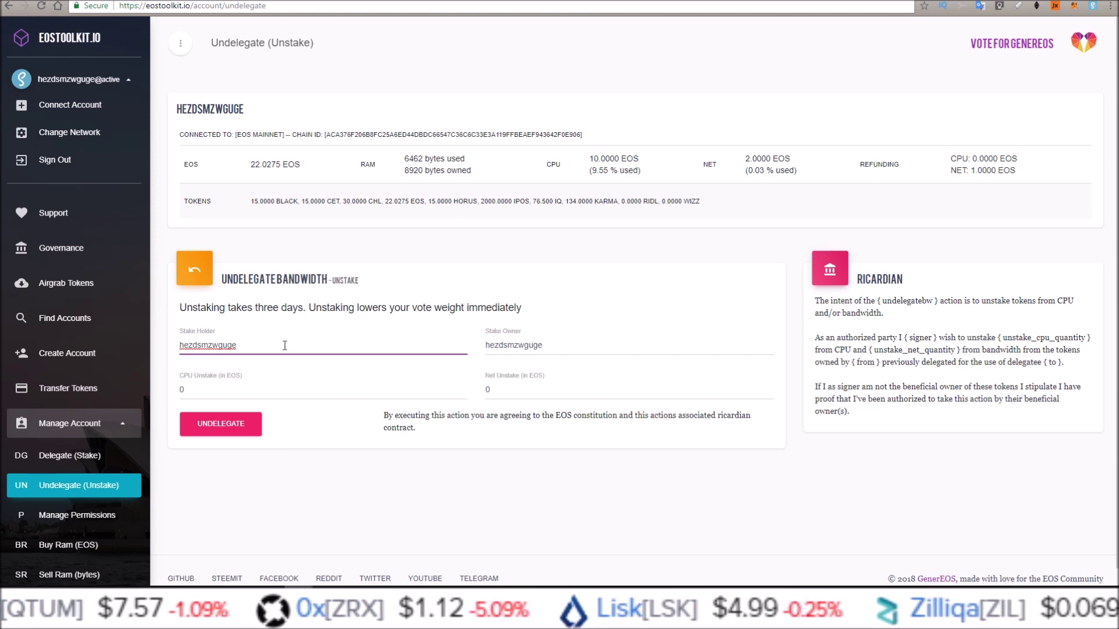
double_click(502, 393)
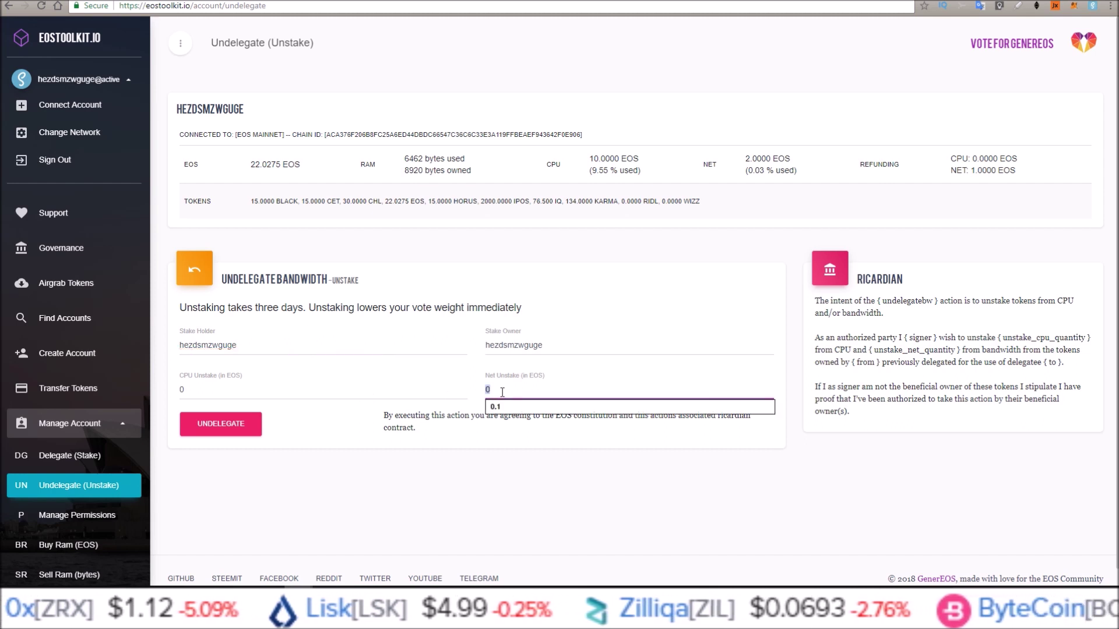
type("1")
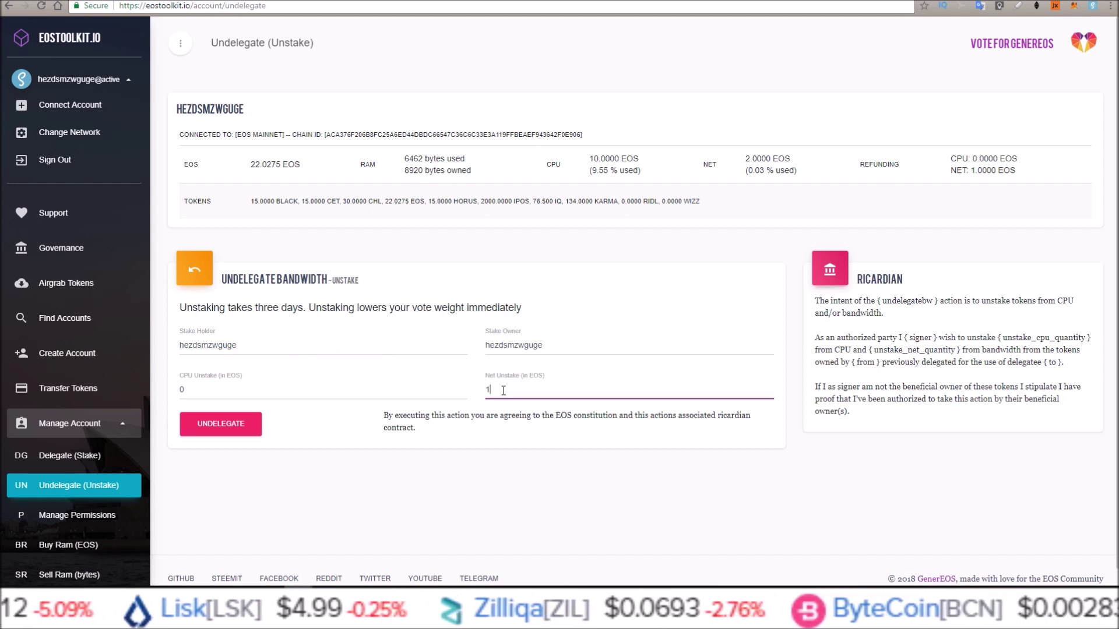
key("Tab")
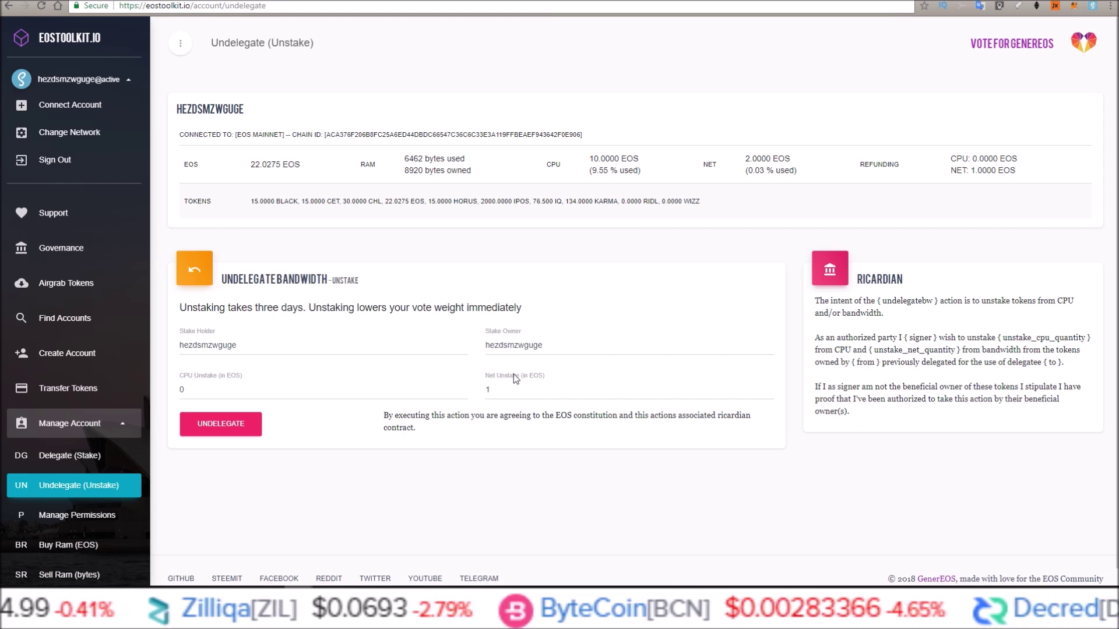
Submit the 1 EOS NET unstake, approve its Scatter signature, and dismiss the success message
left_click(234, 431)
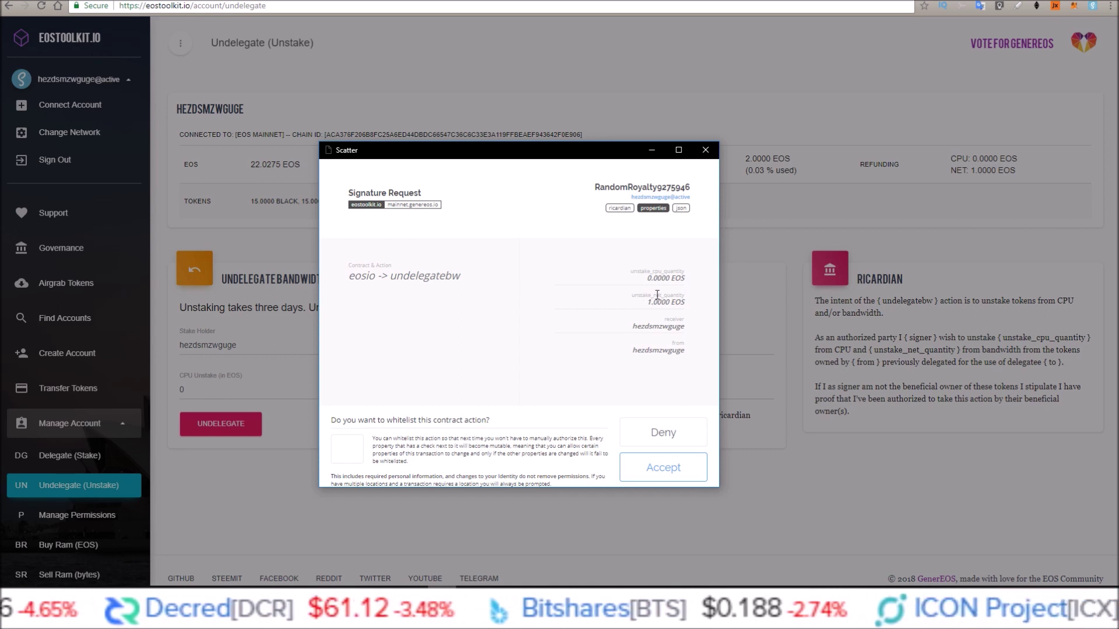
left_click(662, 463)
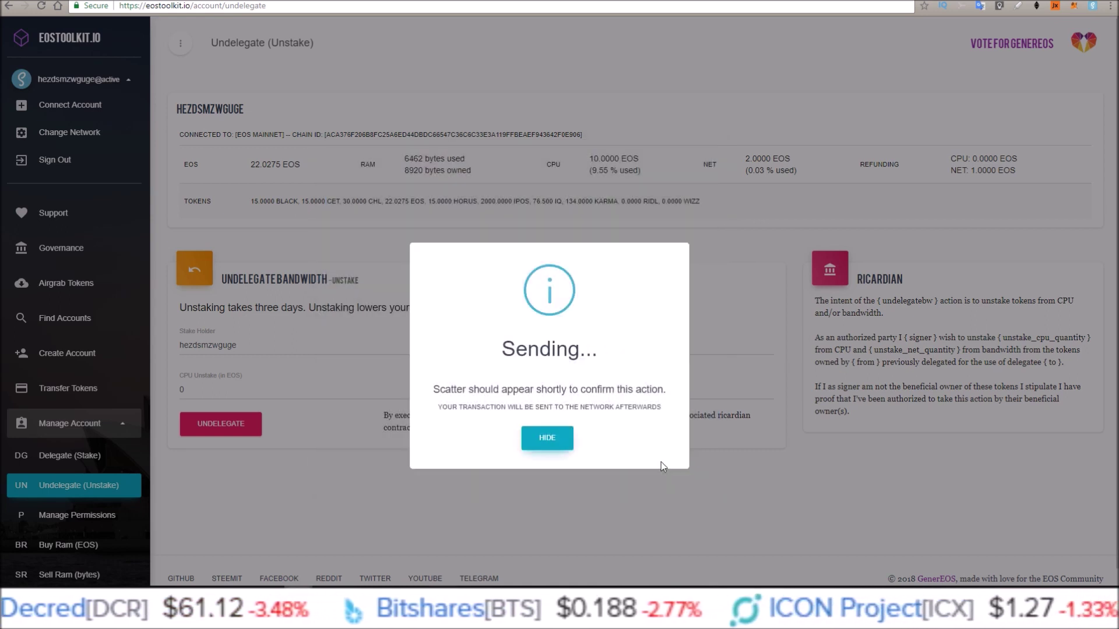
left_click(564, 479)
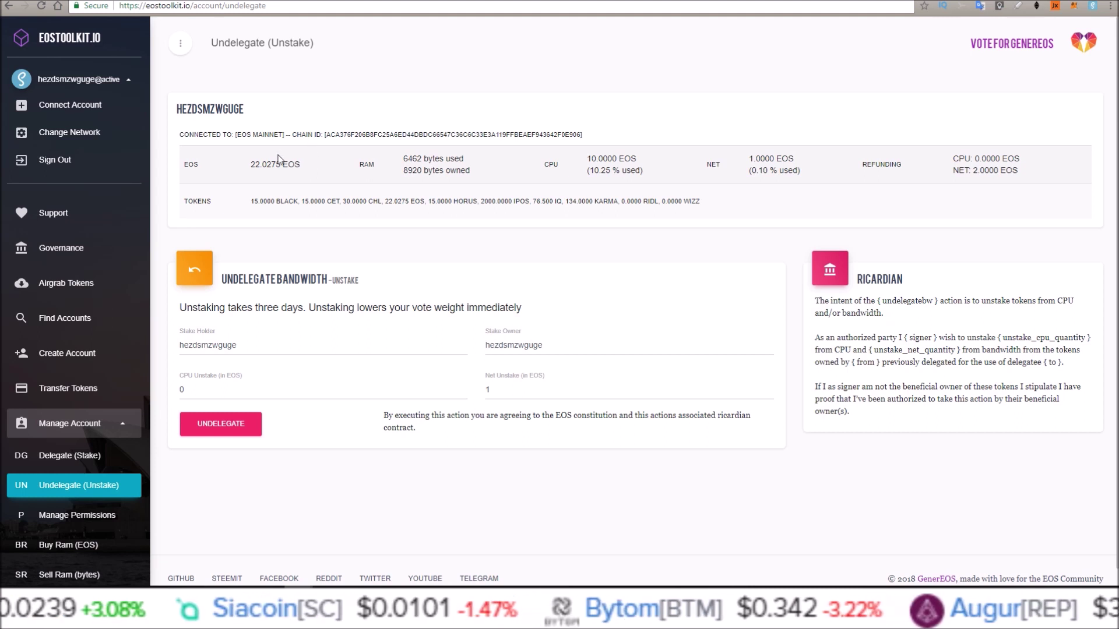
left_click(72, 291)
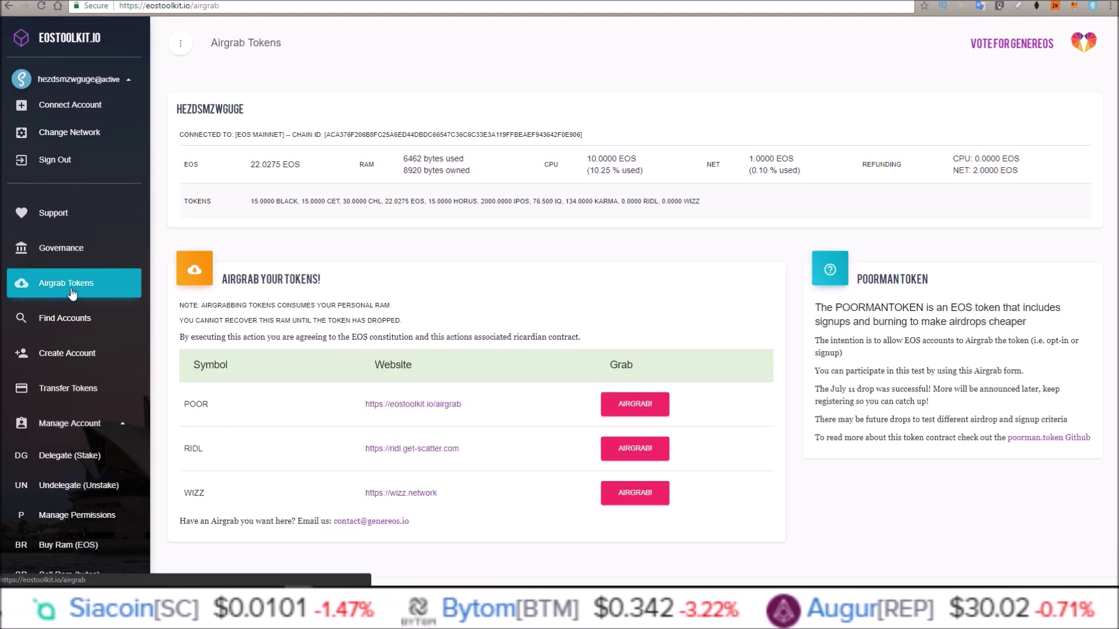